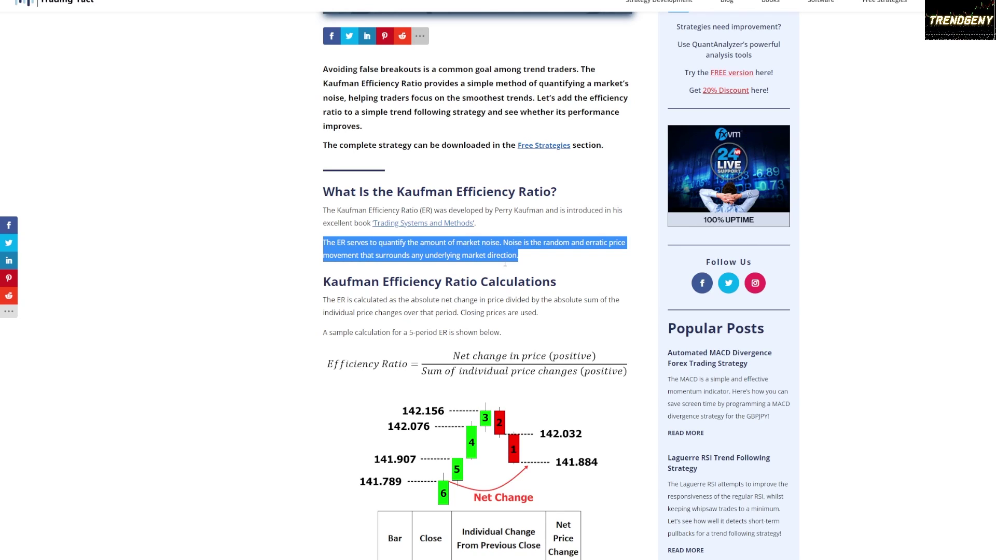
Highlight the paragraph explaining how the ER is calculated, then scroll down to the table
triple_click(447, 301)
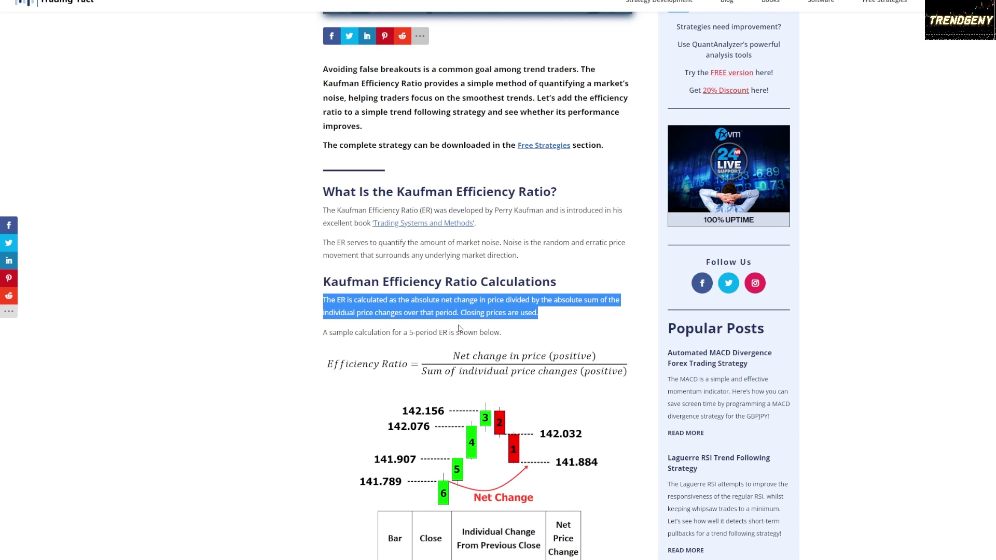
scroll(458, 328, down, 1)
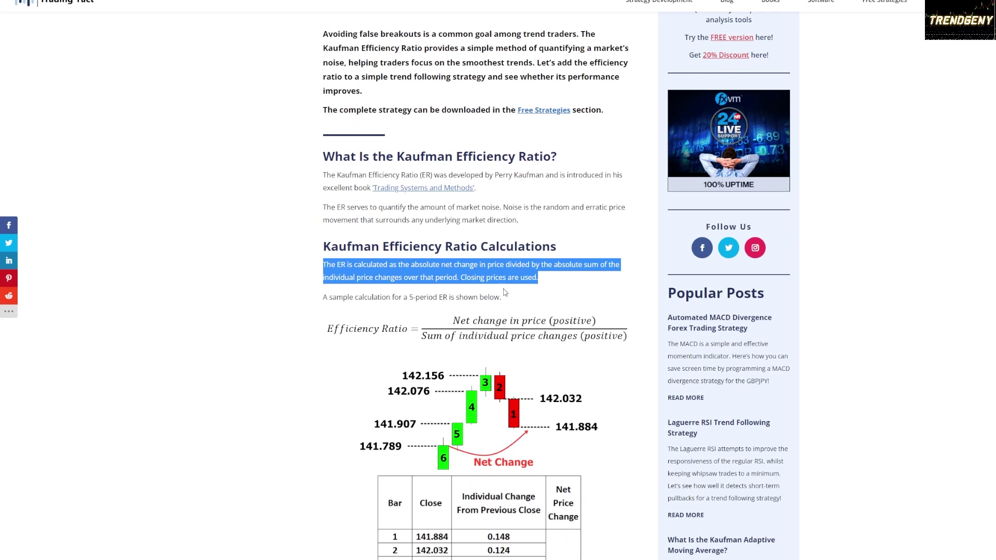
scroll(528, 353, down, 4)
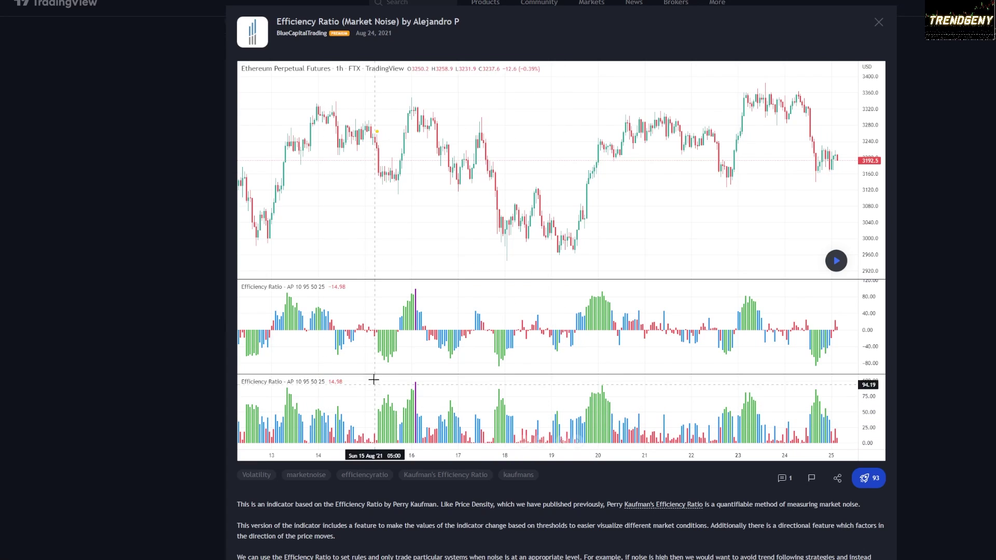
Scroll through the Efficiency Ratio (Market Noise) script description and its example charts
scroll(474, 381, down, 4)
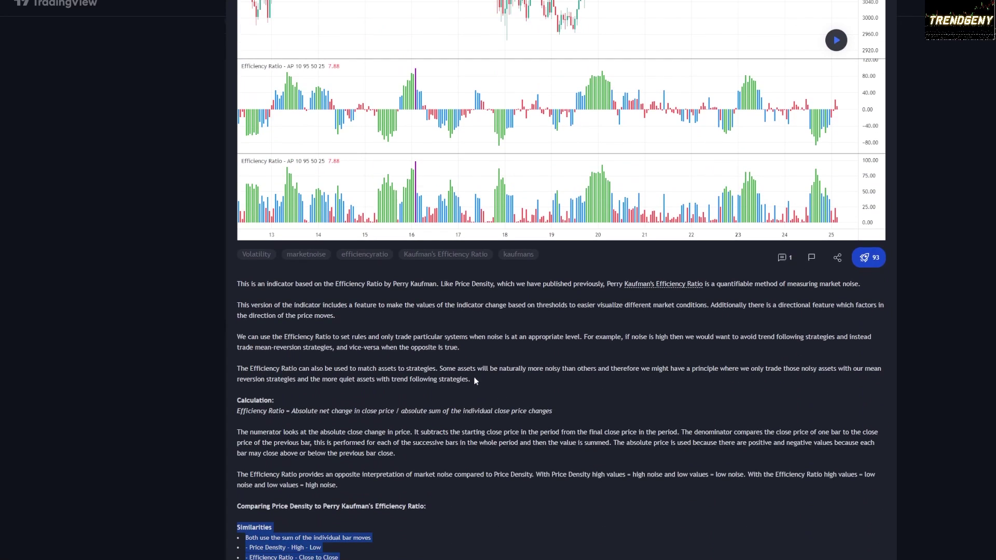
scroll(474, 380, down, 3)
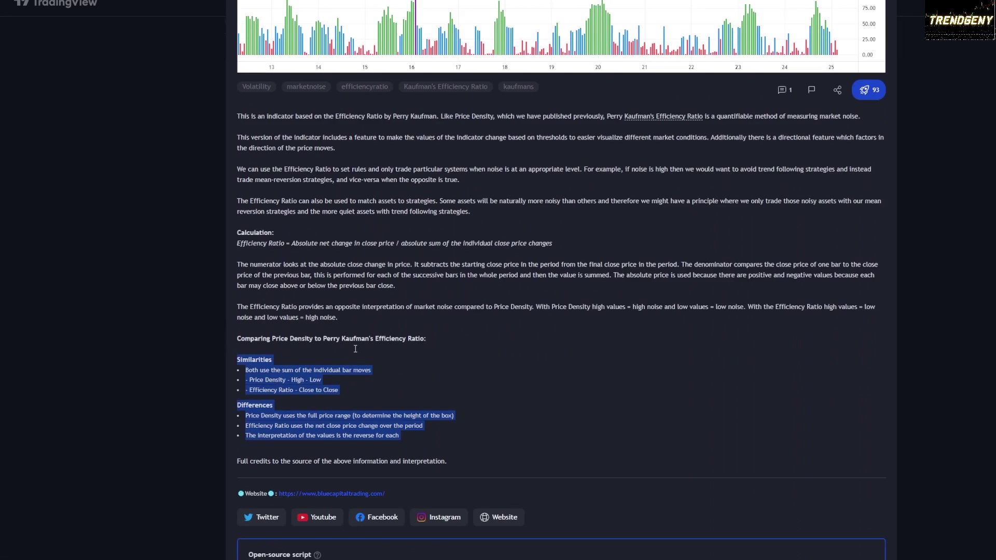
scroll(356, 346, up, 1)
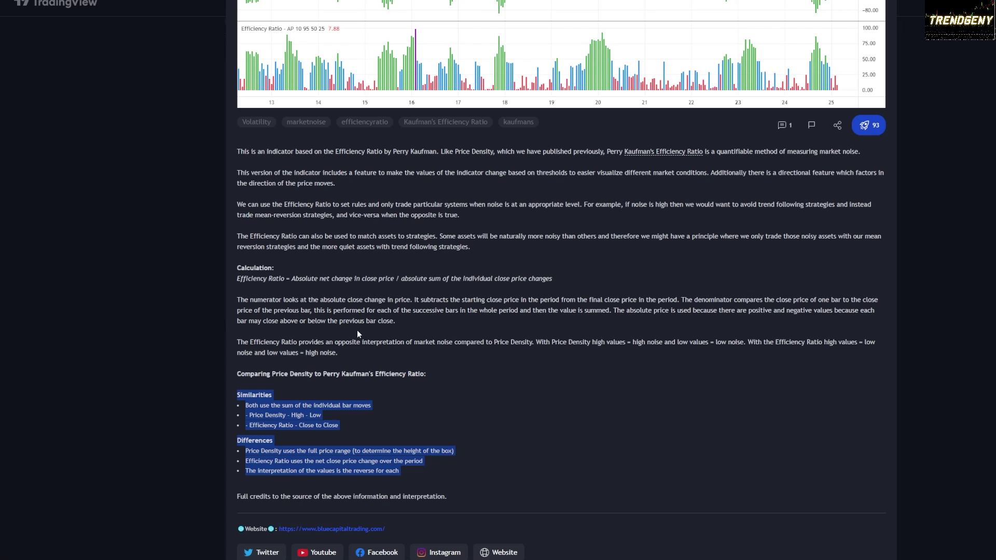
scroll(357, 330, up, 2)
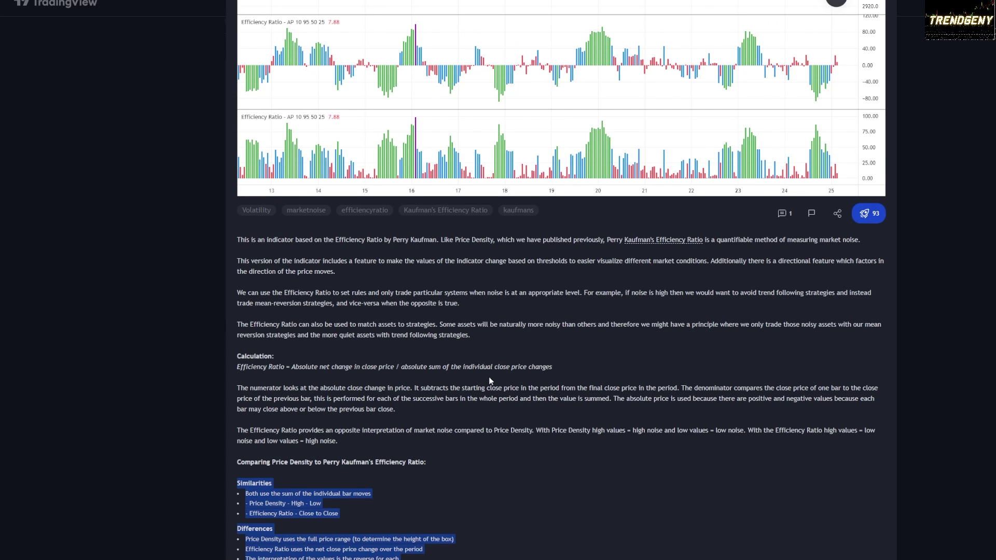
scroll(488, 376, up, 3)
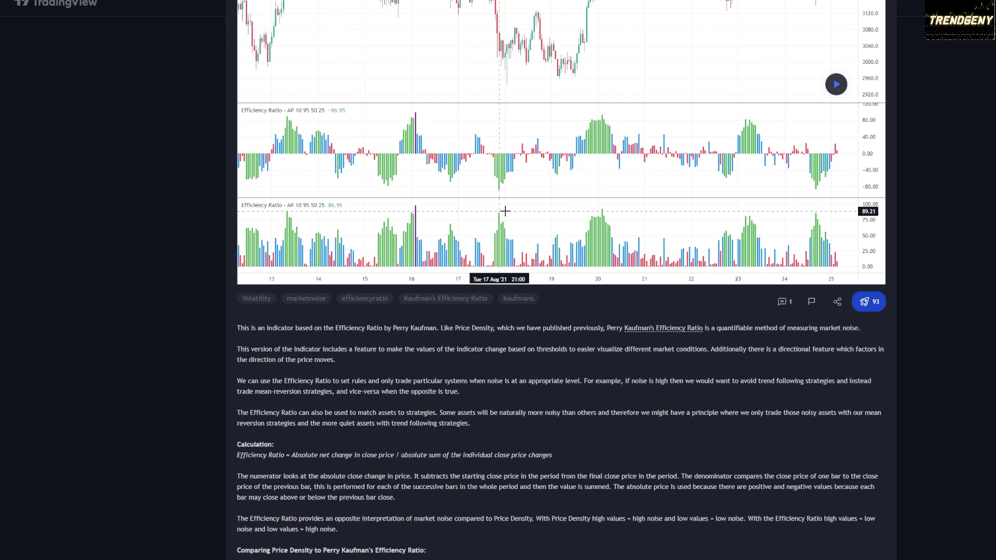
scroll(577, 215, up, 1)
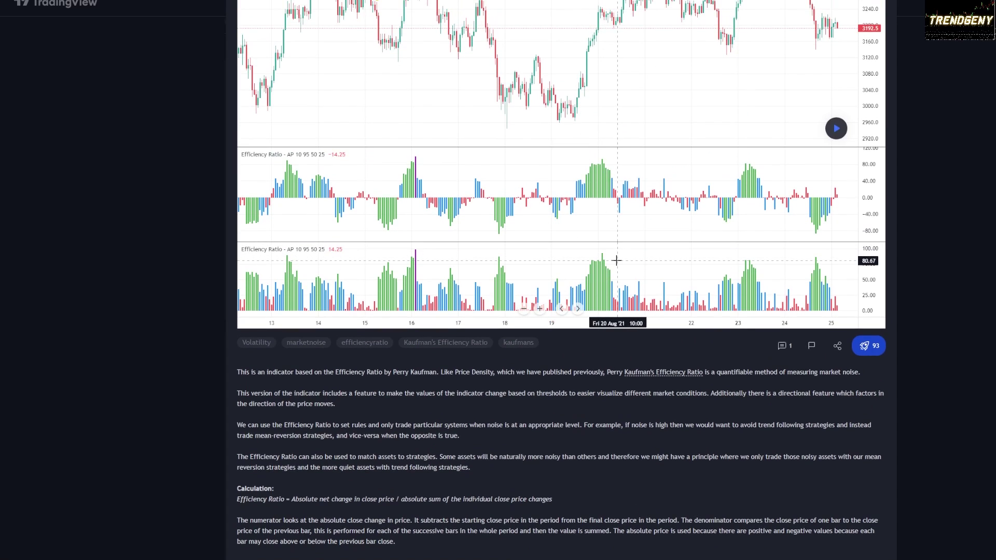
scroll(616, 260, up, 1)
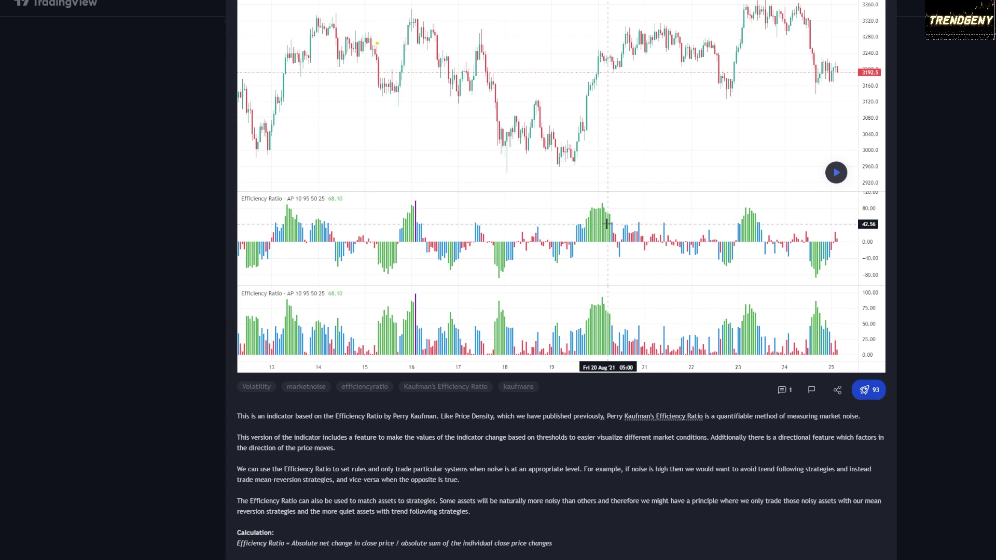
scroll(606, 223, up, 2)
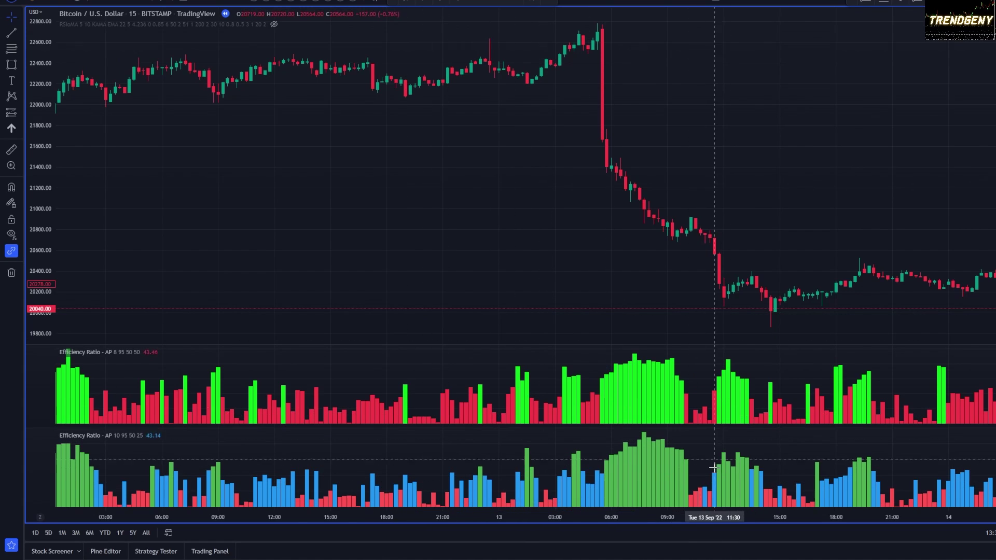
Search indicators for 'EFFI', dismiss the search, and open the length-10 Efficiency Ratio – AP settings
text(/)
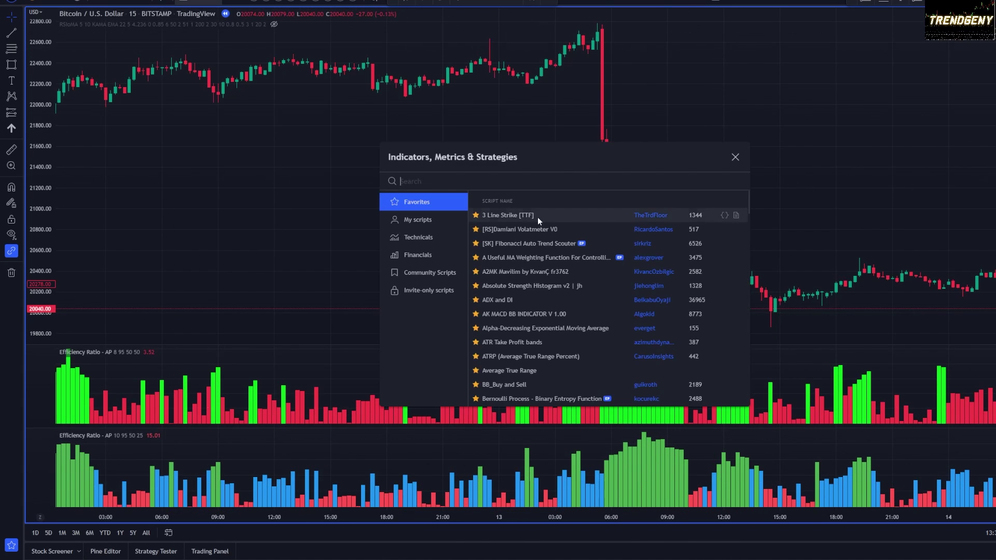
text(EFFI)
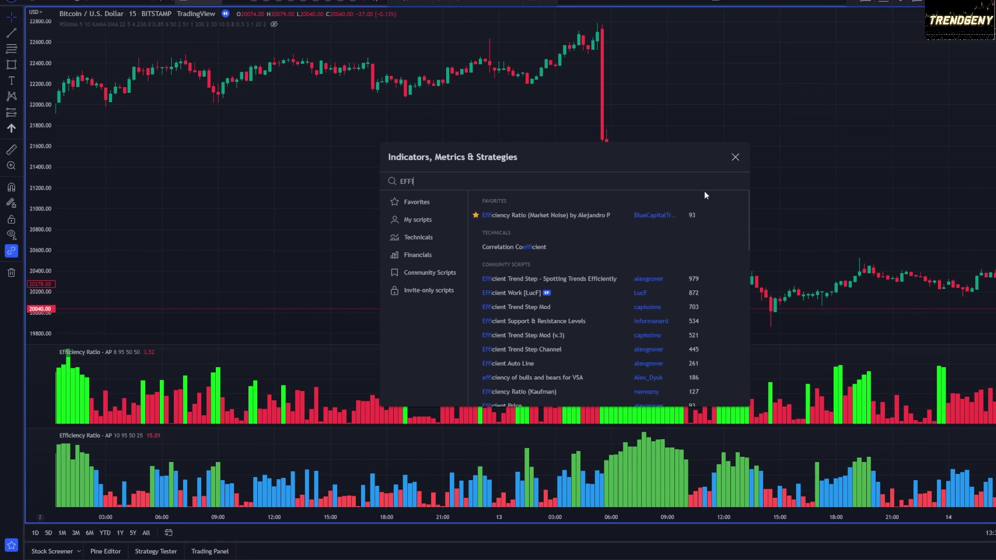
click(734, 157)
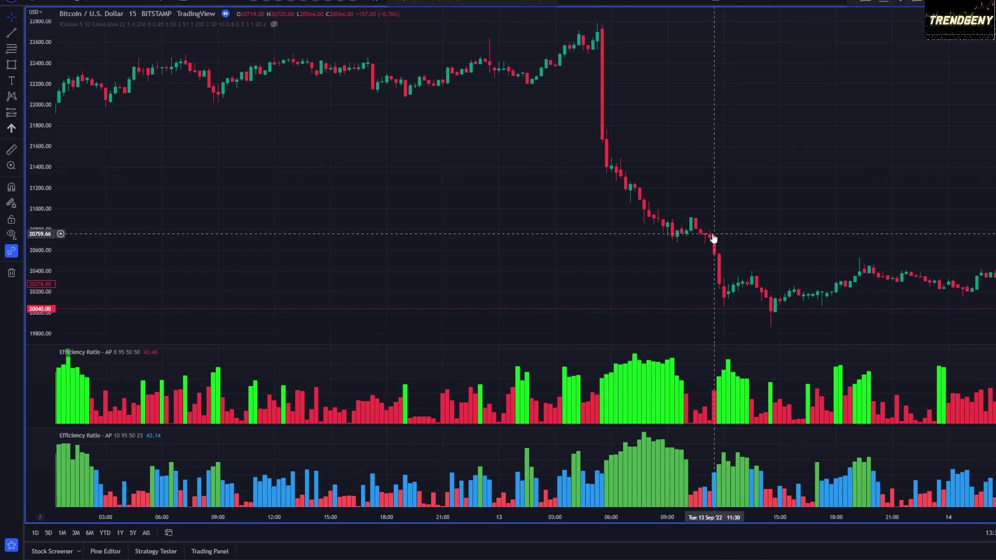
double_click(637, 461)
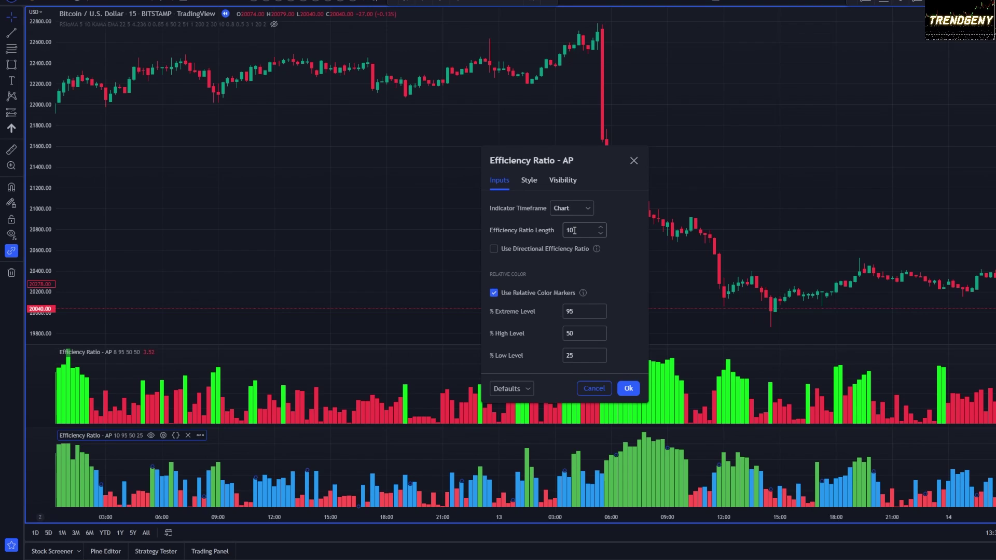
Give the Efficiency Ratio – AP length 8 with Colors 0–2 green and Color 3 red
click(628, 388)
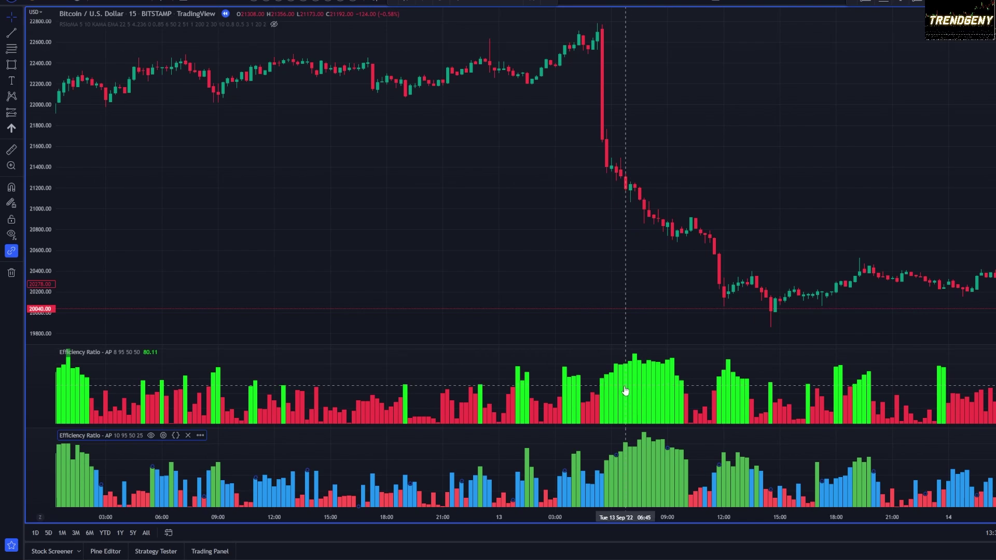
double_click(623, 393)
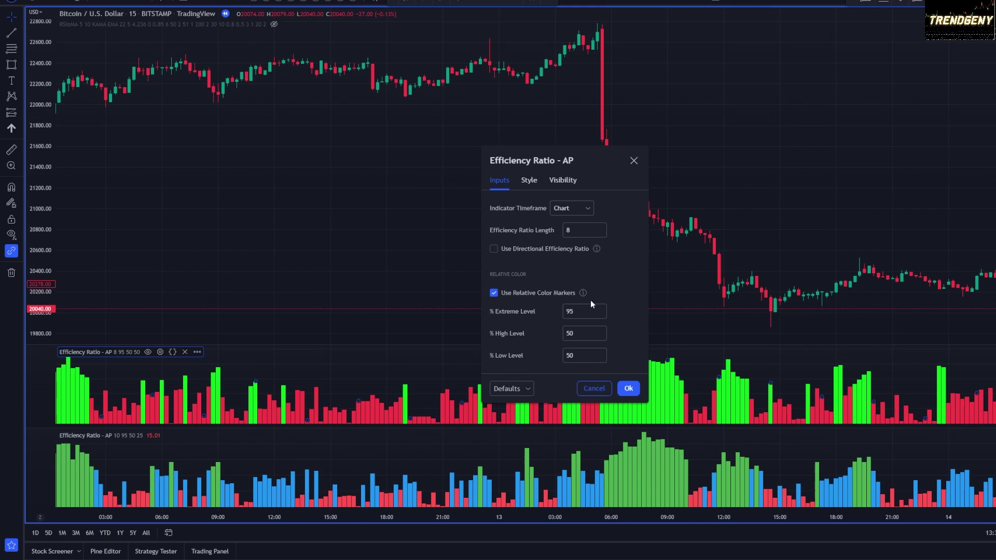
click(578, 231)
click(529, 183)
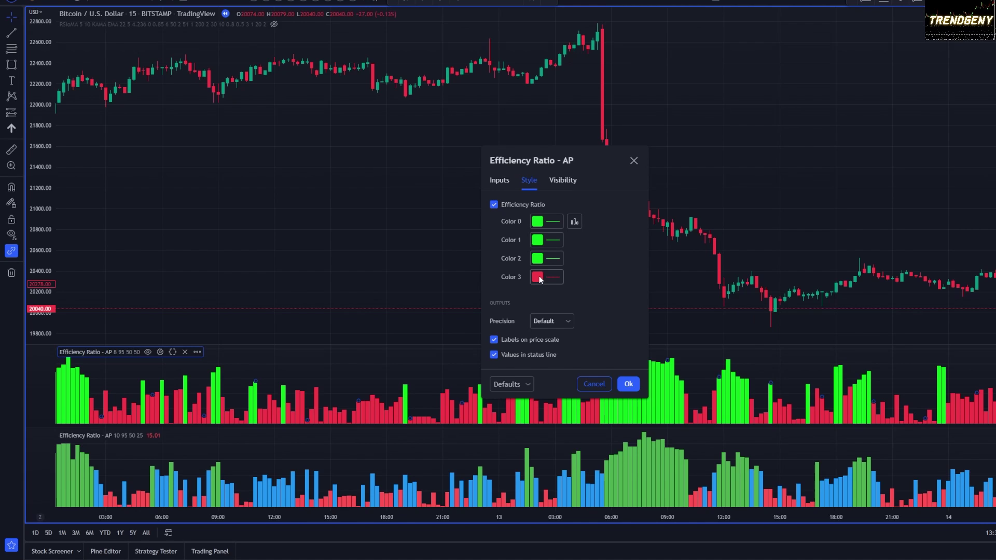
click(628, 384)
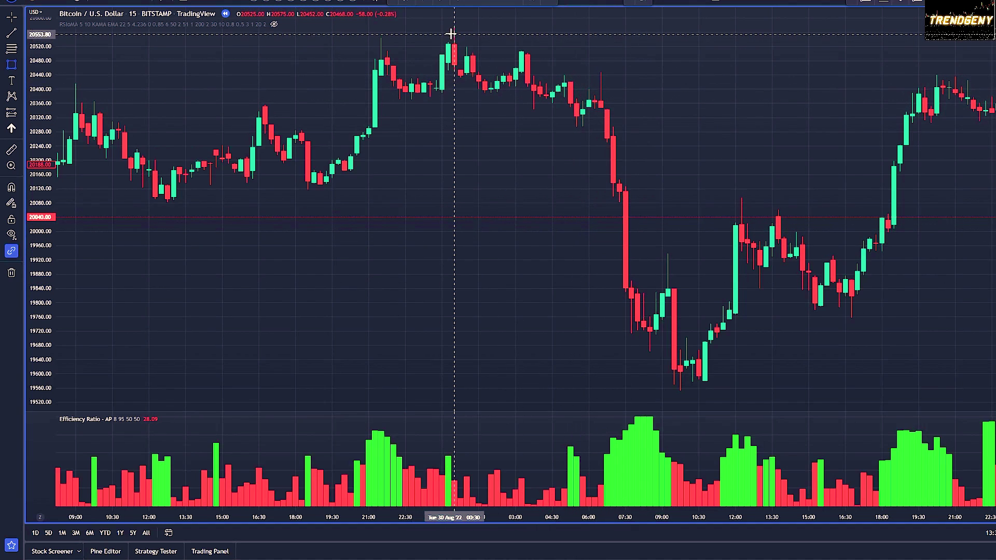
Draw a red rectangle over the sideways candles from 00:30 to 05:00
mouse_move(453, 24)
mouse_down()
mouse_move(564, 59)
mouse_move(564, 110)
mouse_up()
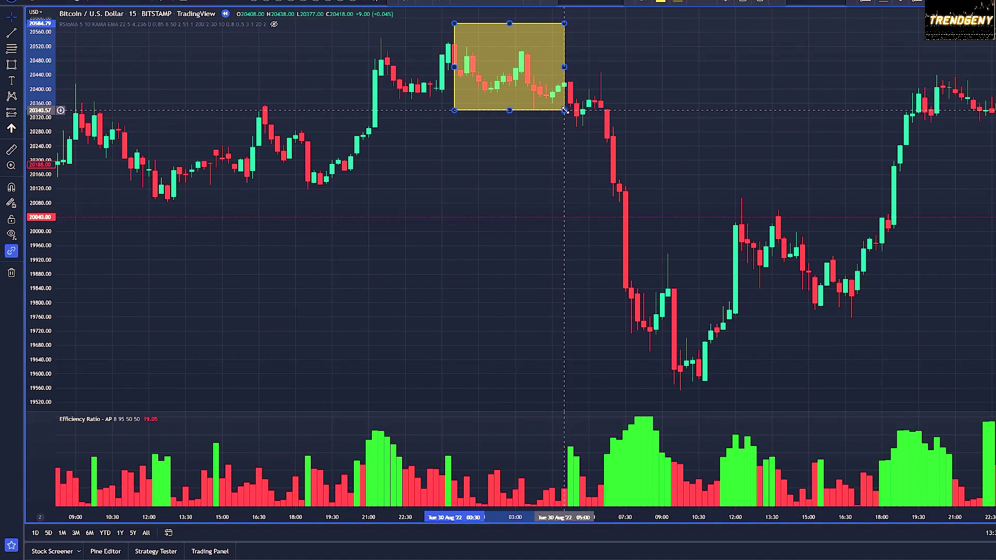
click(661, 2)
click(660, 3)
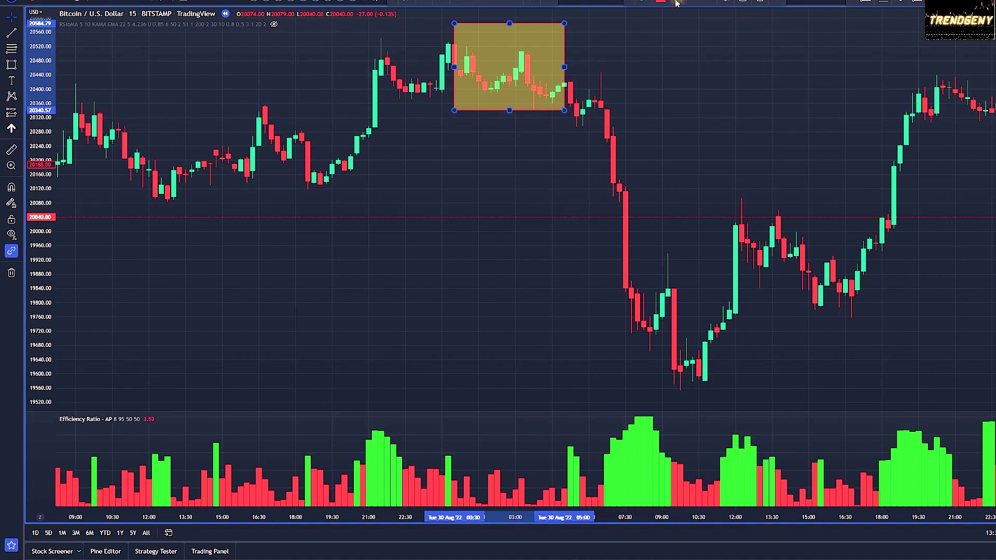
click(678, 2)
click(678, 26)
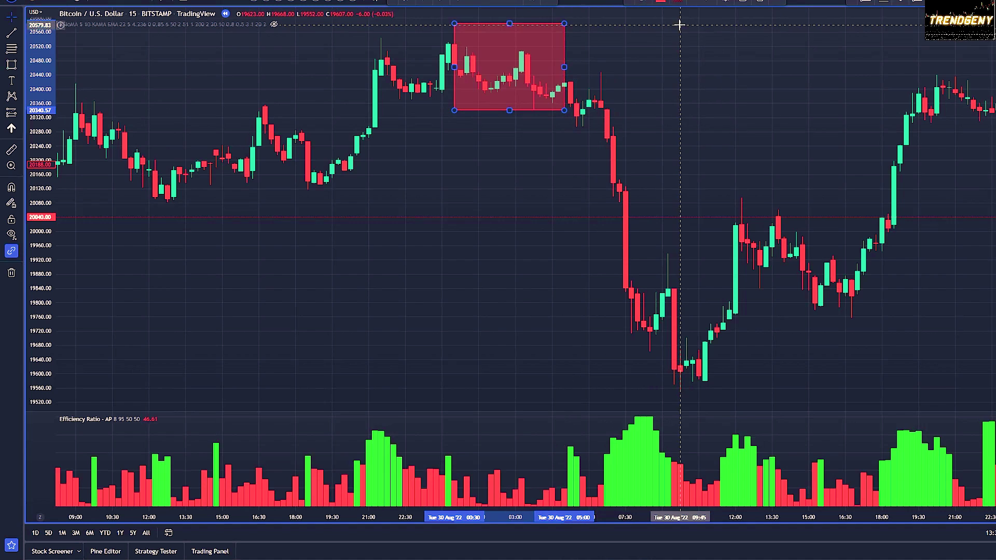
Draw a second rectangle over the sharp drop after 08:45 with green fill and border
click(12, 64)
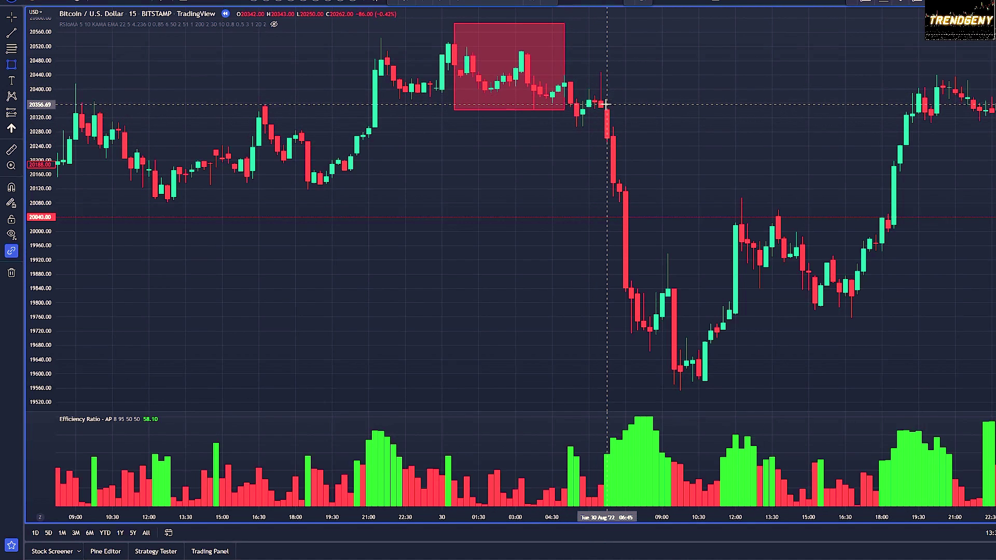
mouse_move(607, 105)
mouse_down()
mouse_move(672, 231)
mouse_move(668, 350)
mouse_up()
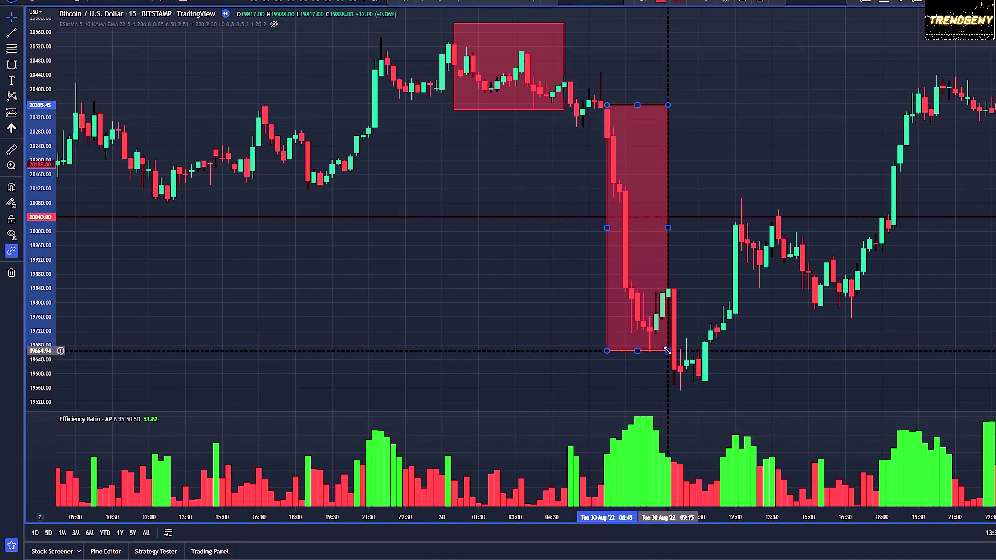
click(677, 2)
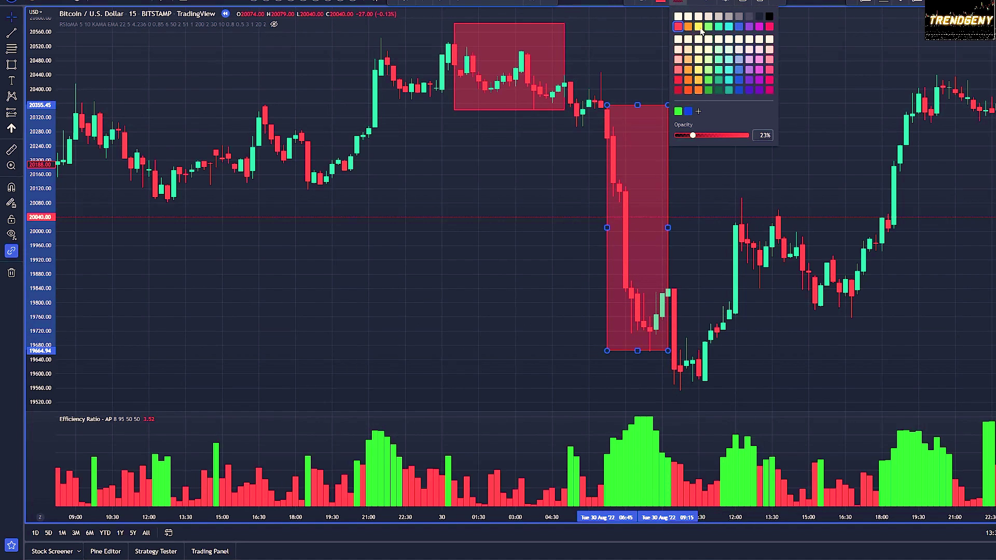
click(678, 111)
click(664, 2)
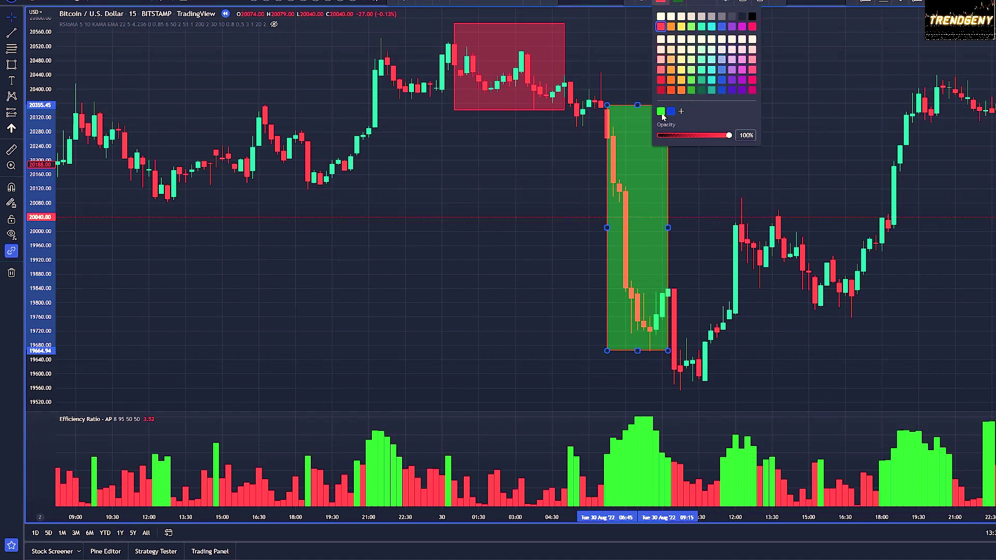
click(661, 111)
click(727, 185)
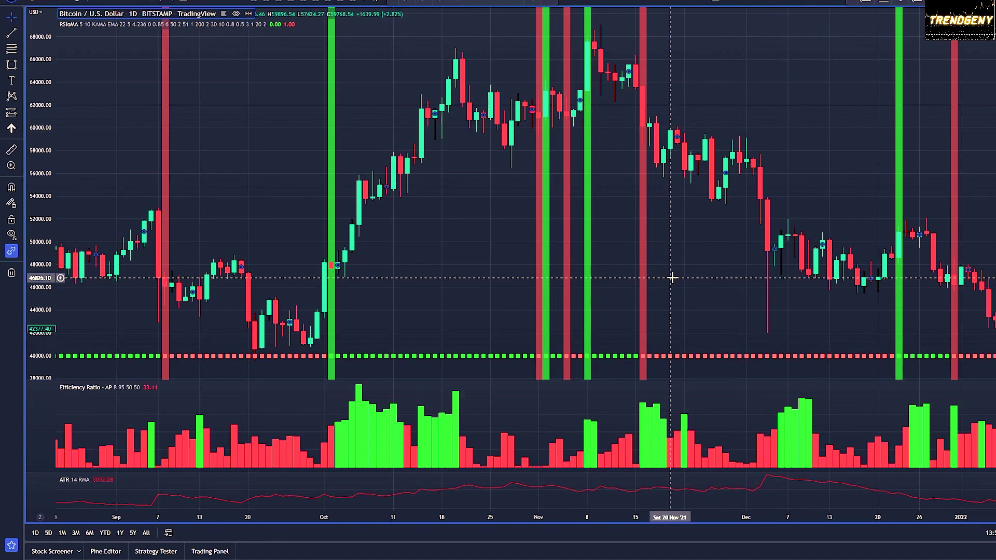
double_click(141, 26)
click(503, 127)
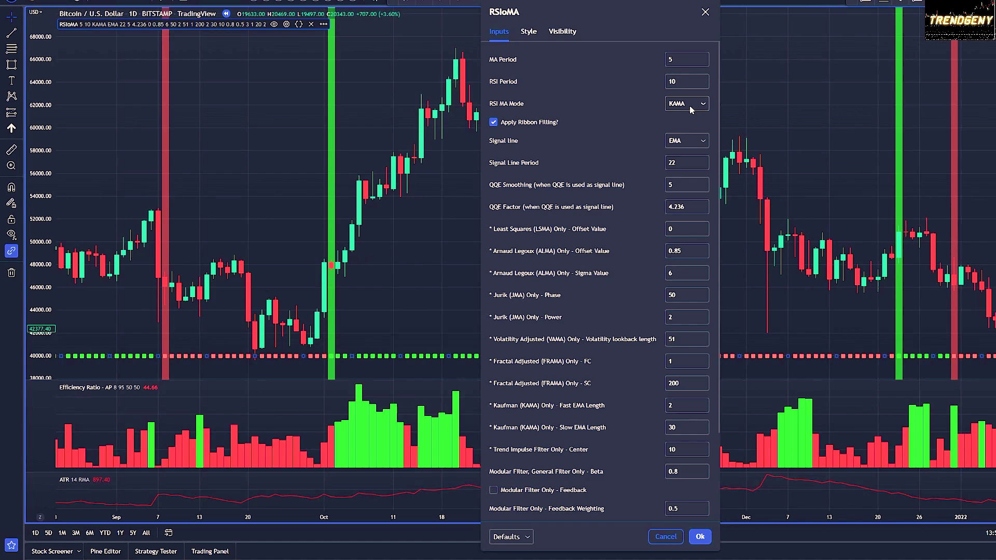
click(528, 32)
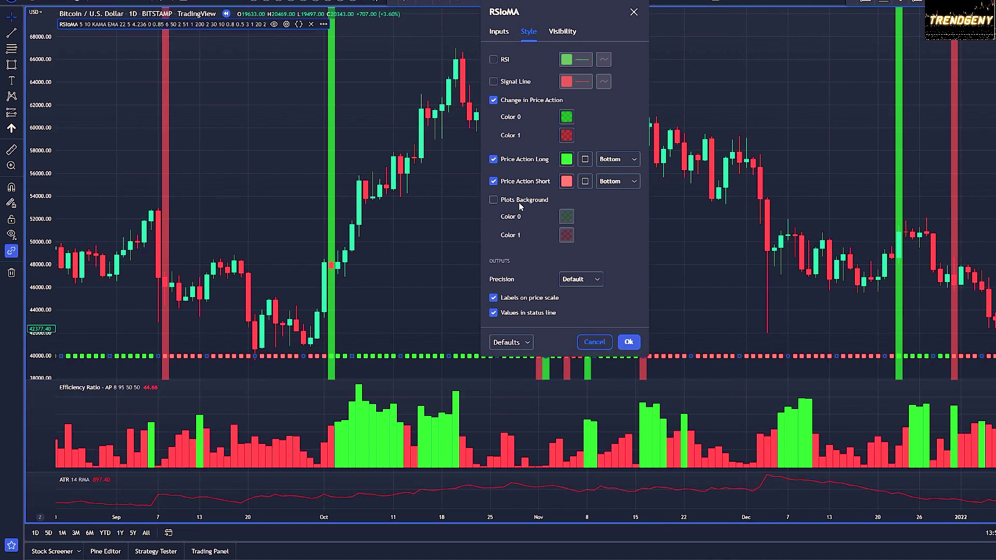
click(629, 342)
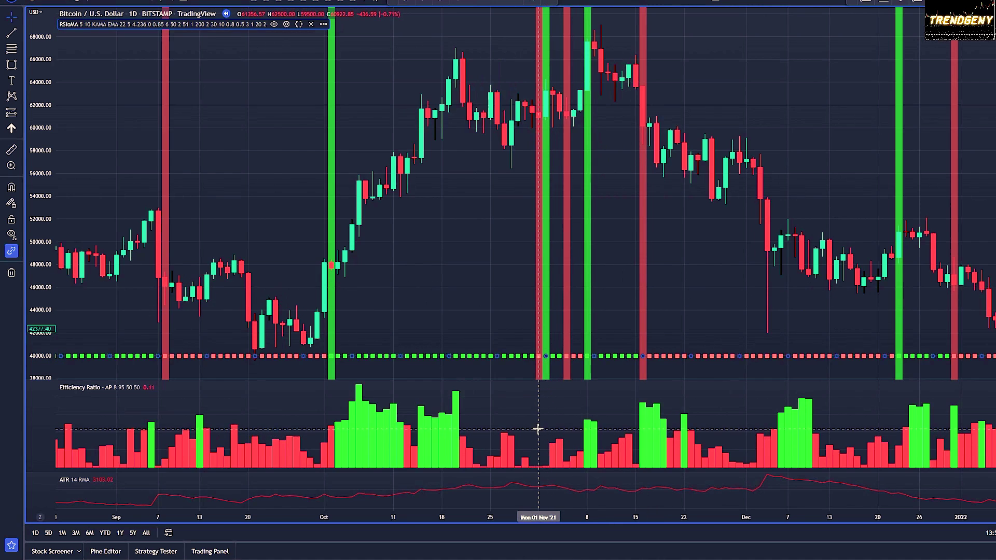
Review the Efficiency Ratio – AP inputs (length 8) and its green and red bar colours
double_click(586, 443)
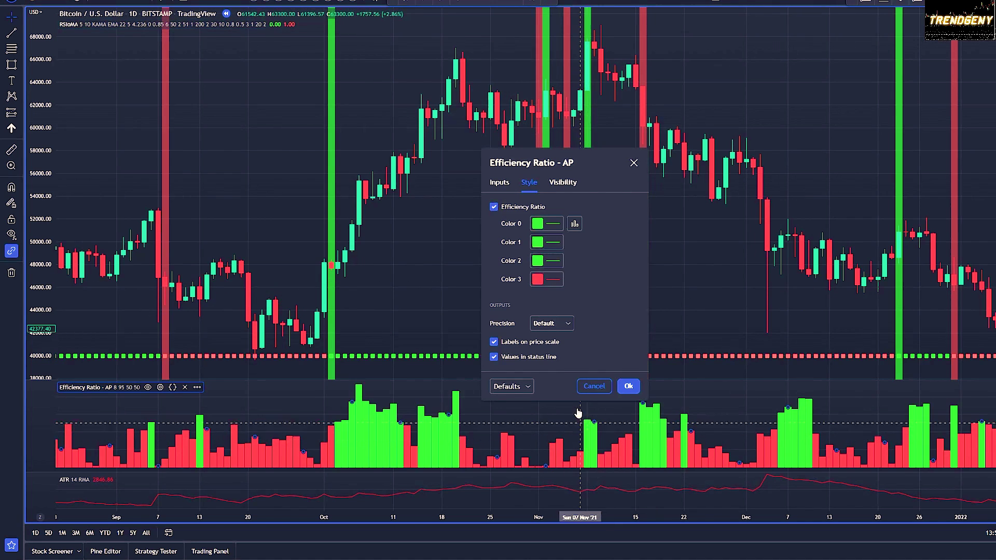
click(499, 182)
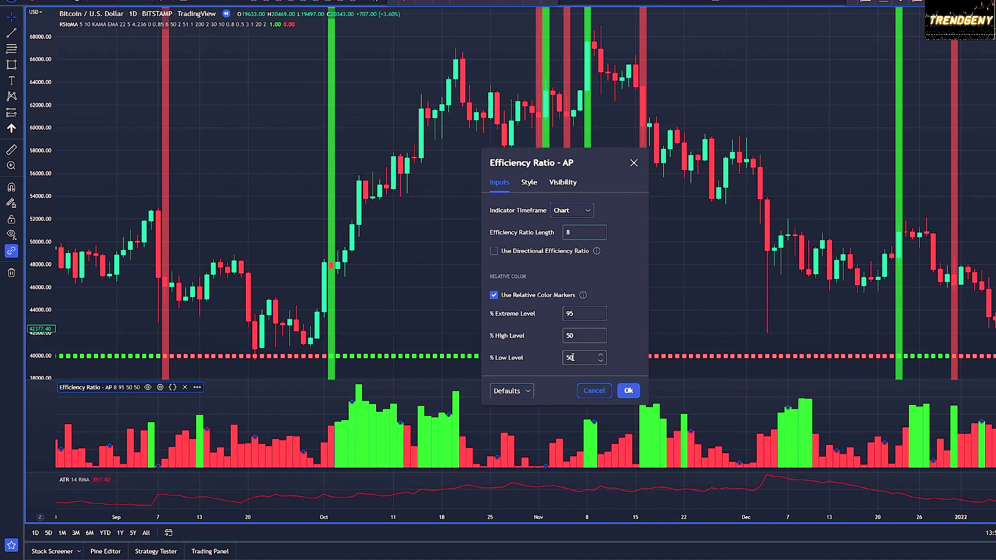
click(529, 182)
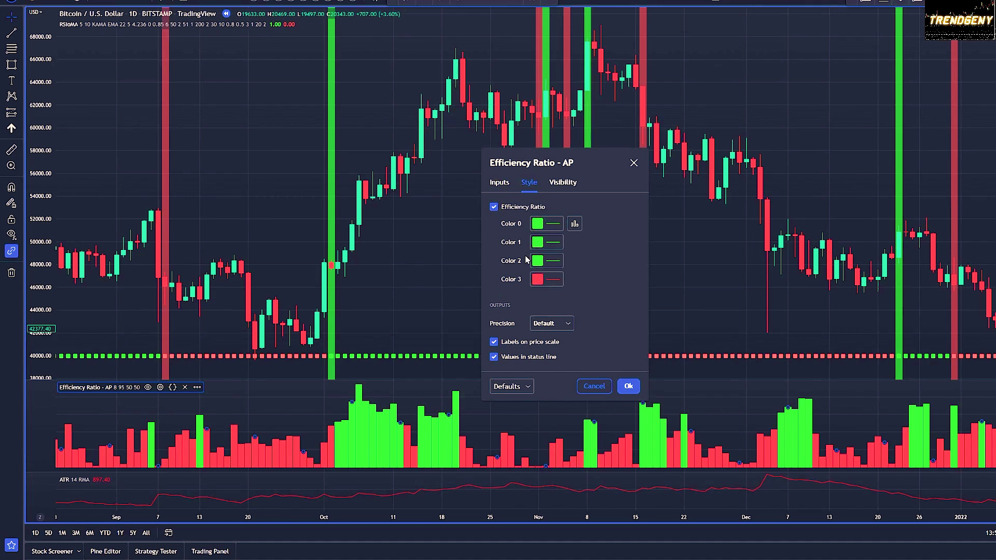